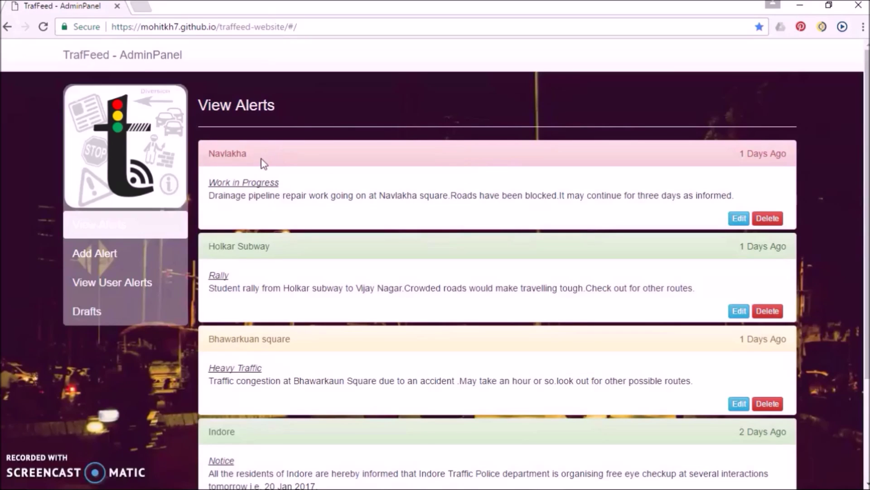
- Start a new alert with location Rau and alert type Heavy Traffic
{"action": "left_click", "coordinate": [125, 270]}
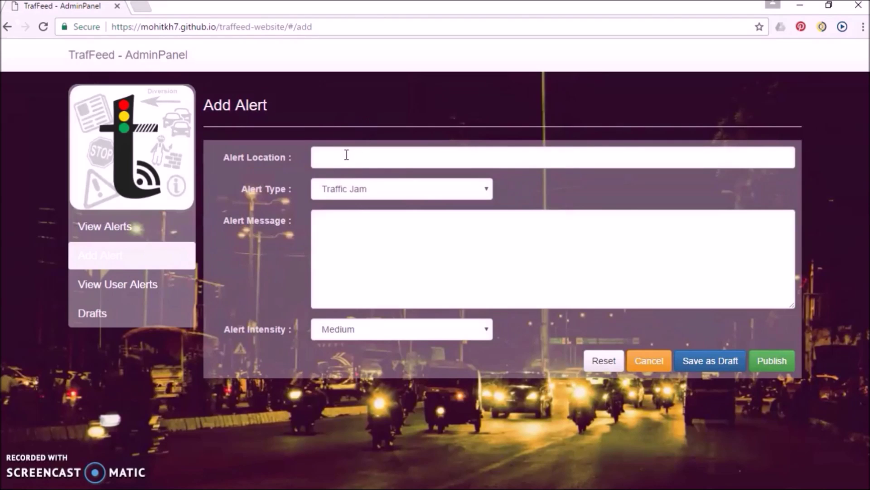
{"action": "left_click", "coordinate": [347, 155]}
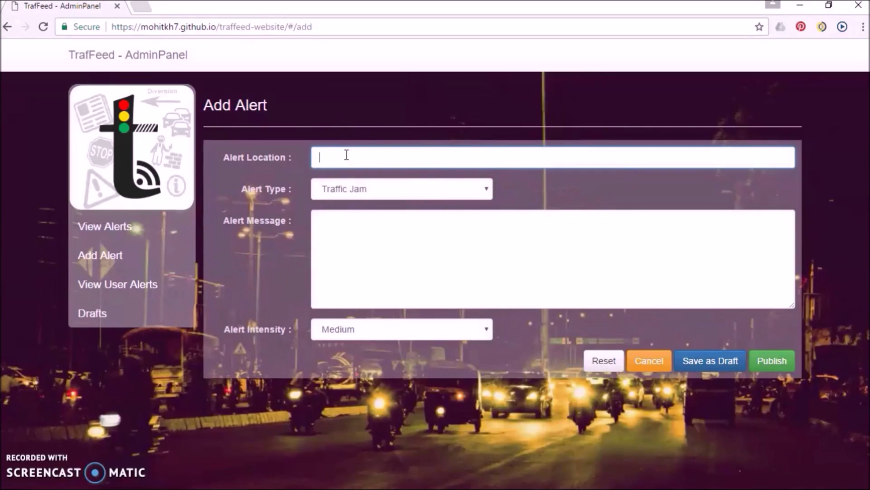
{"action": "type", "text": "Rau"}
{"action": "left_click", "coordinate": [355, 190]}
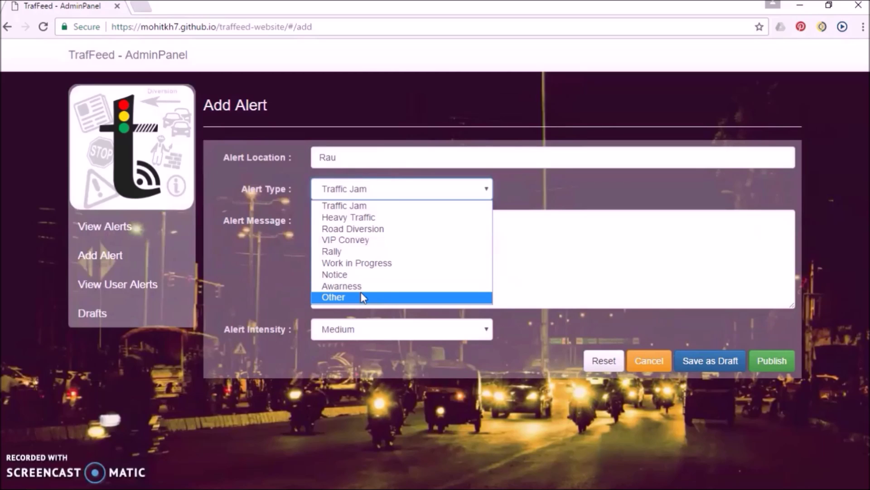
{"action": "left_click", "coordinate": [360, 217]}
- Write the alert message about the major accident near Rau factory causing a heavy traffic jam
{"action": "left_click", "coordinate": [357, 216]}
{"action": "type", "text": "Due to a majoe"}
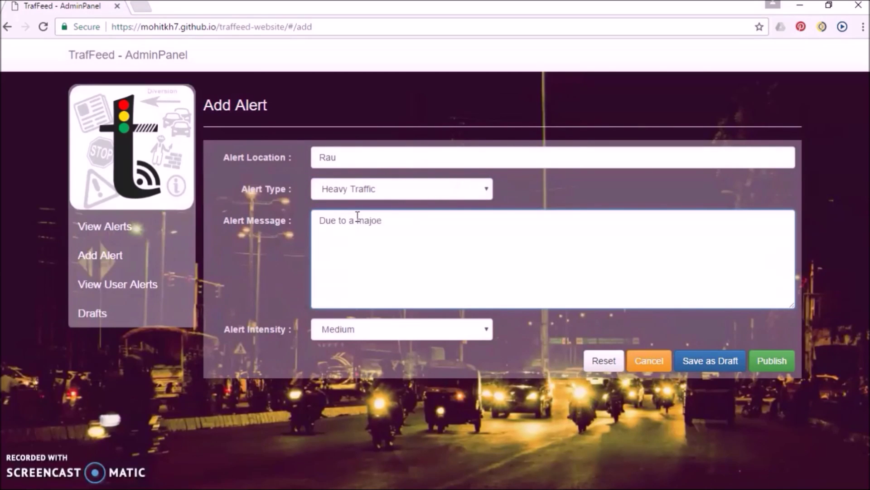
{"action": "key", "text": "BackSpace"}
{"action": "type", "text": "r accident near Rau factory, there is a heavy traffic jam near Rau. Look out for other alternatives."}
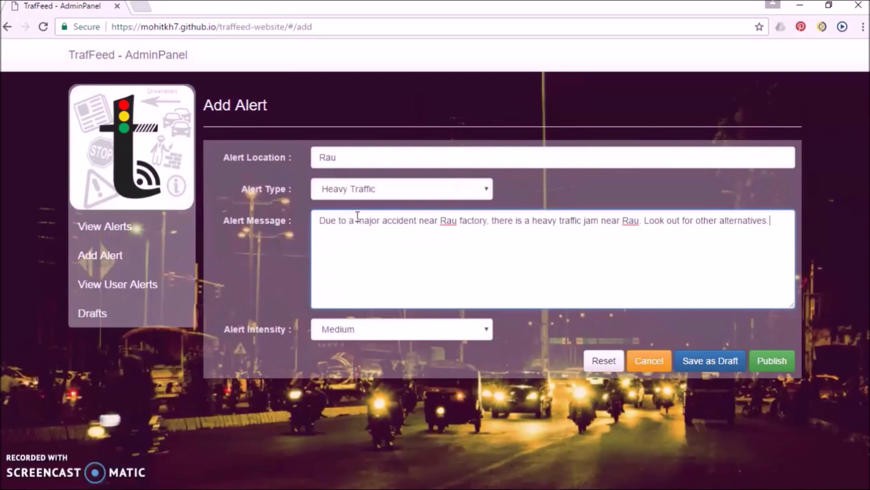
- Set the alert intensity to High and publish the Rau alert
{"action": "left_click", "coordinate": [378, 335]}
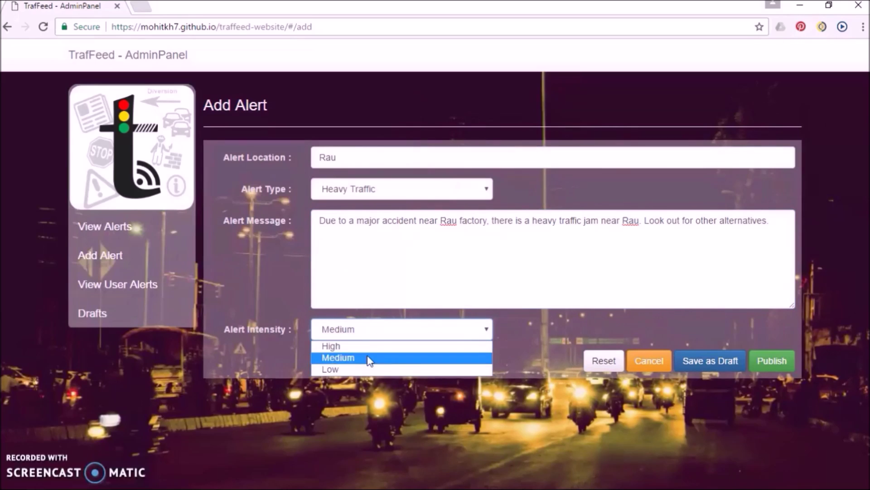
{"action": "left_click", "coordinate": [371, 352]}
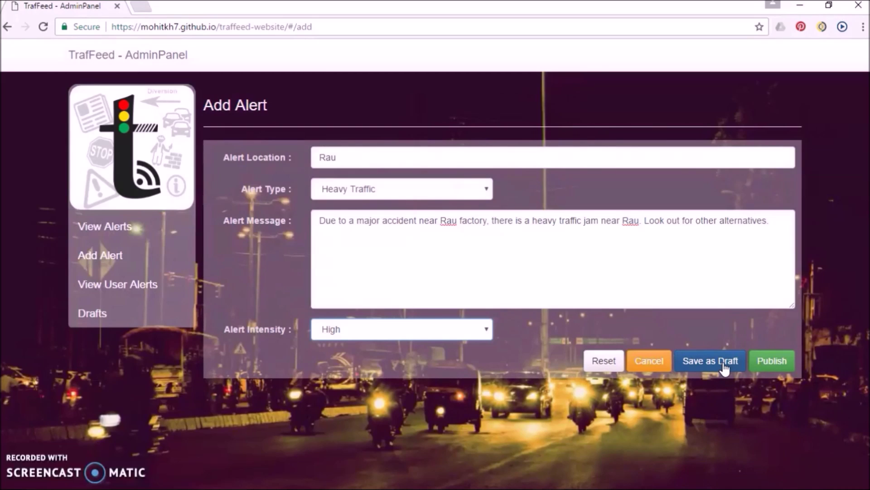
{"action": "left_click", "coordinate": [766, 363]}
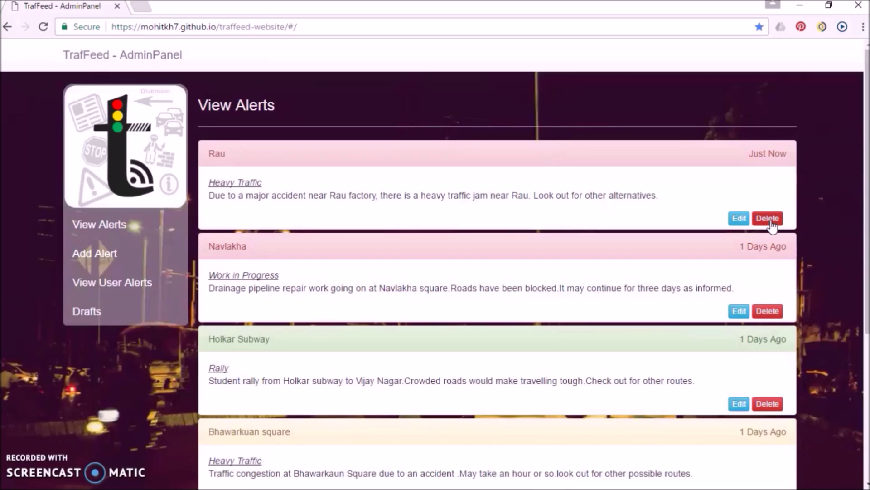
- Open the Drafts list to check saved drafts
{"action": "left_click", "coordinate": [145, 314]}
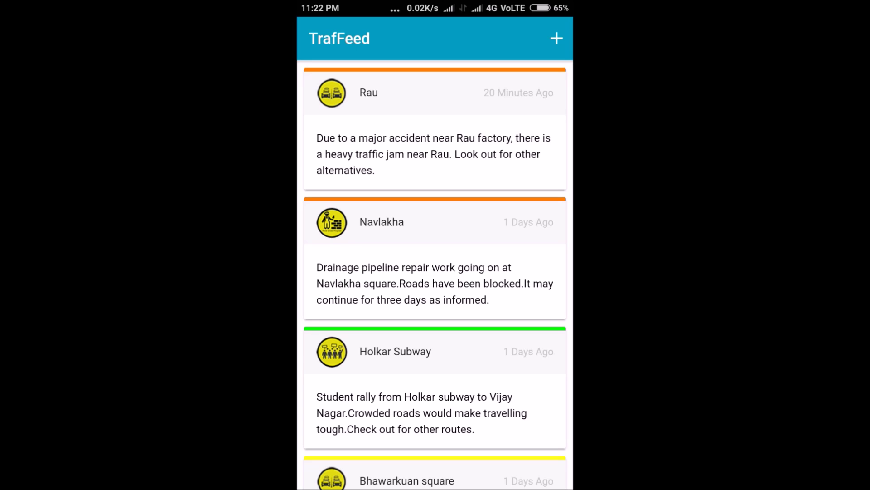
- Scroll through the app feed's alert cards, with the Rau accident alert at the top
{"action": "left_click_drag", "start_coordinate": [410, 351], "coordinate": [511, 150]}
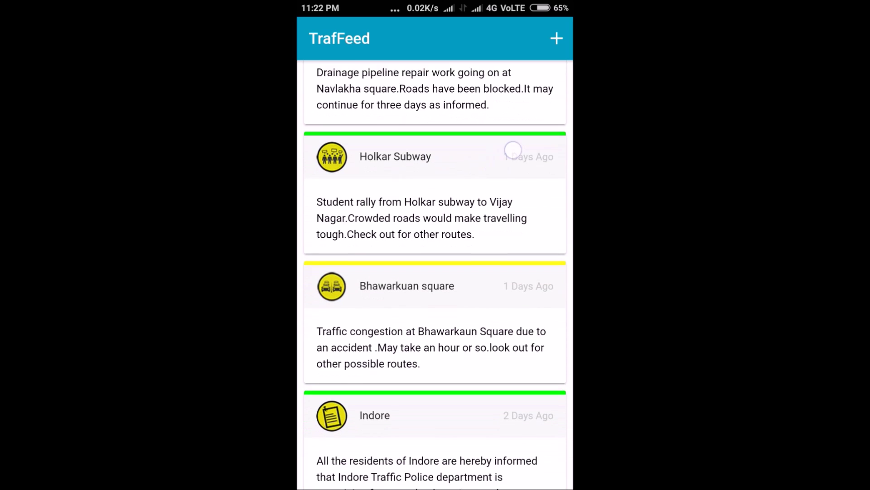
{"action": "left_click_drag", "start_coordinate": [461, 334], "coordinate": [503, 344]}
{"action": "left_click_drag", "start_coordinate": [502, 211], "coordinate": [491, 376]}
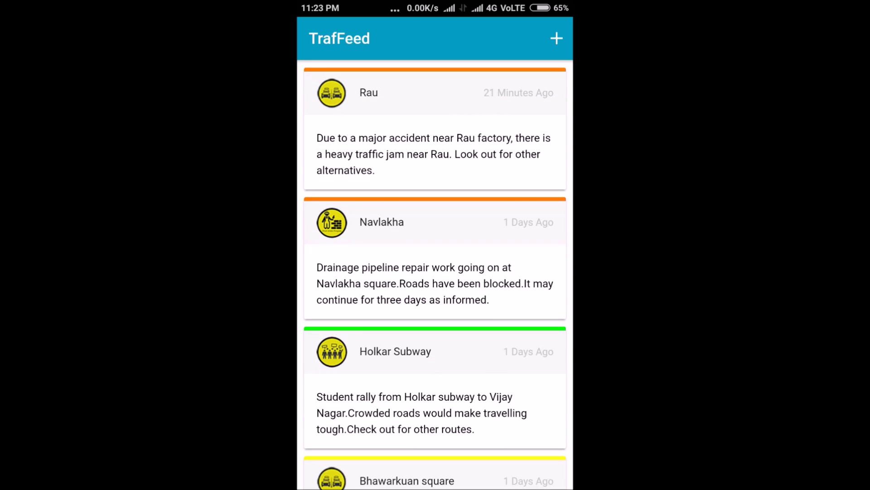
{"action": "left_click_drag", "start_coordinate": [434, 352], "coordinate": [547, 118]}
{"action": "left_click_drag", "start_coordinate": [502, 272], "coordinate": [499, 91]}
{"action": "left_click_drag", "start_coordinate": [447, 368], "coordinate": [449, 136]}
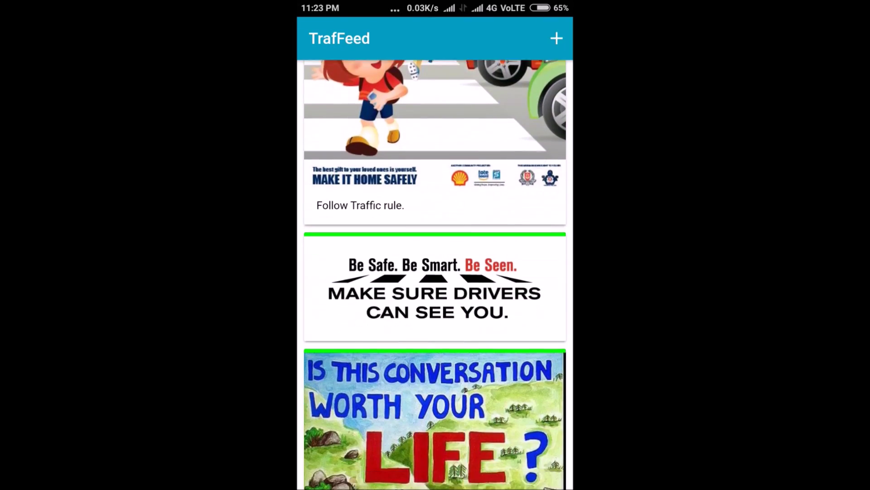
{"action": "left_click_drag", "start_coordinate": [447, 363], "coordinate": [435, 380]}
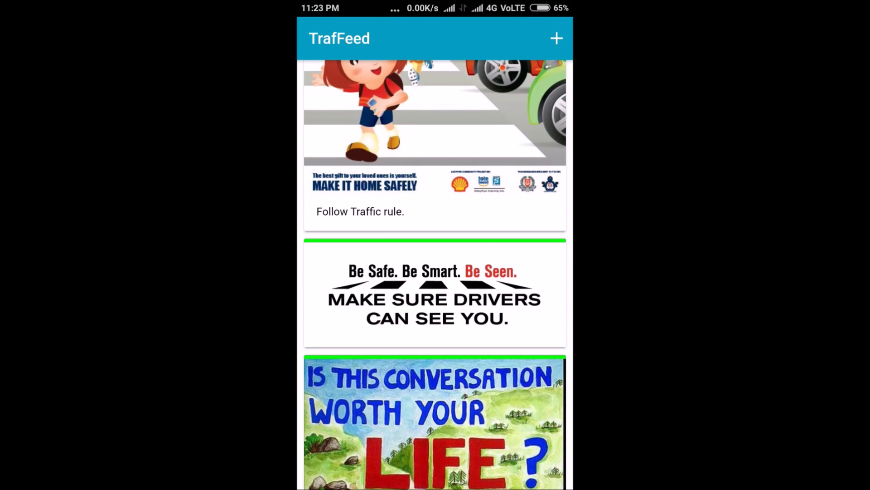
{"action": "left_click_drag", "start_coordinate": [435, 182], "coordinate": [435, 327]}
{"action": "left_click_drag", "start_coordinate": [435, 159], "coordinate": [435, 349]}
{"action": "left_click_drag", "start_coordinate": [436, 136], "coordinate": [435, 408]}
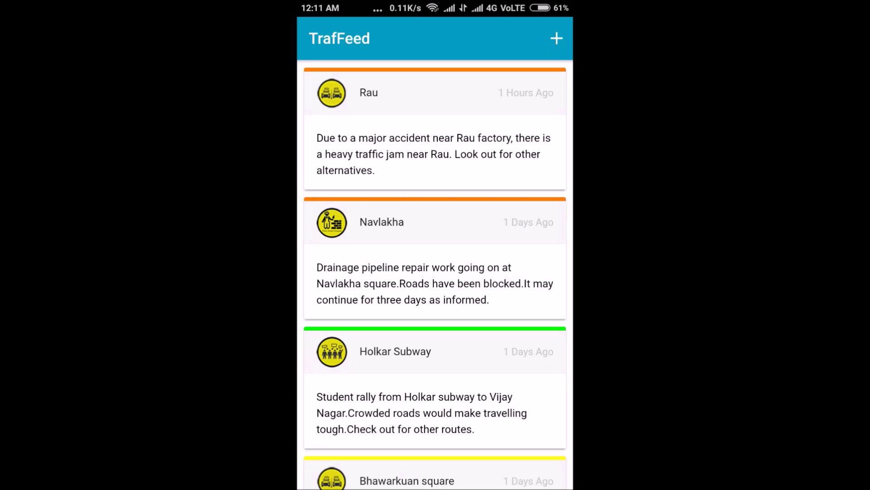
- Start a new user alert with location Rajiv Gandhi square
{"action": "left_click", "coordinate": [557, 38]}
{"action": "left_click", "coordinate": [392, 95]}
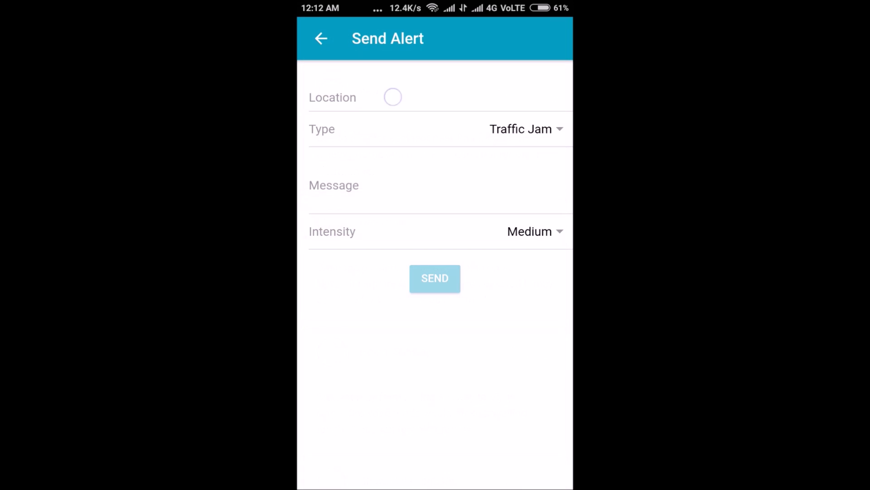
{"action": "type", "text": "Rajiv Gandhi square"}
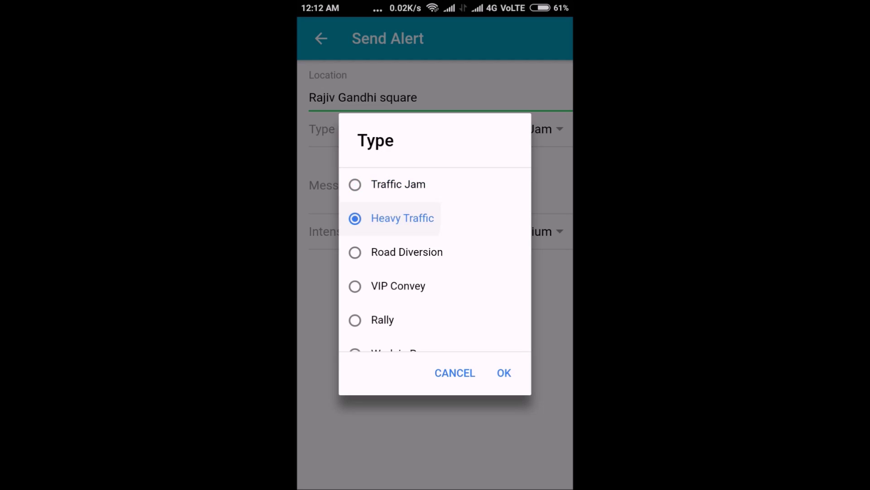
- Choose Heavy Traffic, enter 'Heavy traffic at rajiv gandhi square', keep Medium intensity, and send
{"action": "left_click", "coordinate": [503, 371]}
{"action": "left_click", "coordinate": [435, 191]}
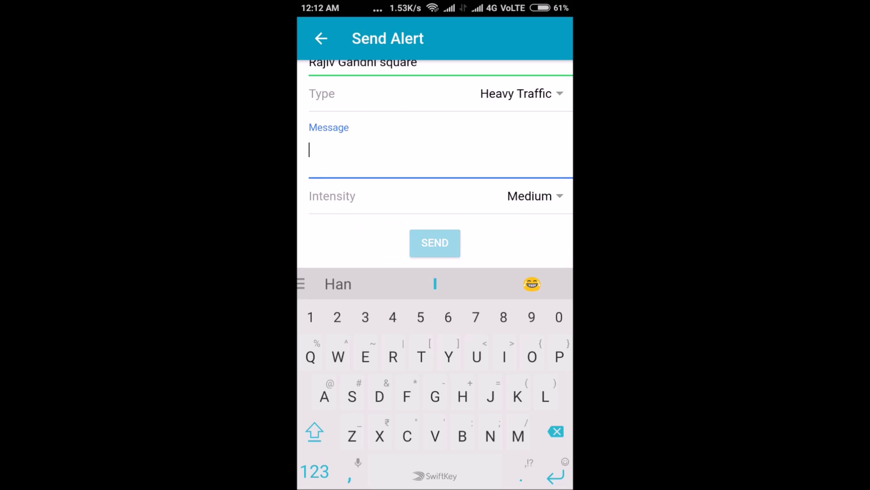
{"action": "type", "text": "Heavy traffic at rajiv gandhi square"}
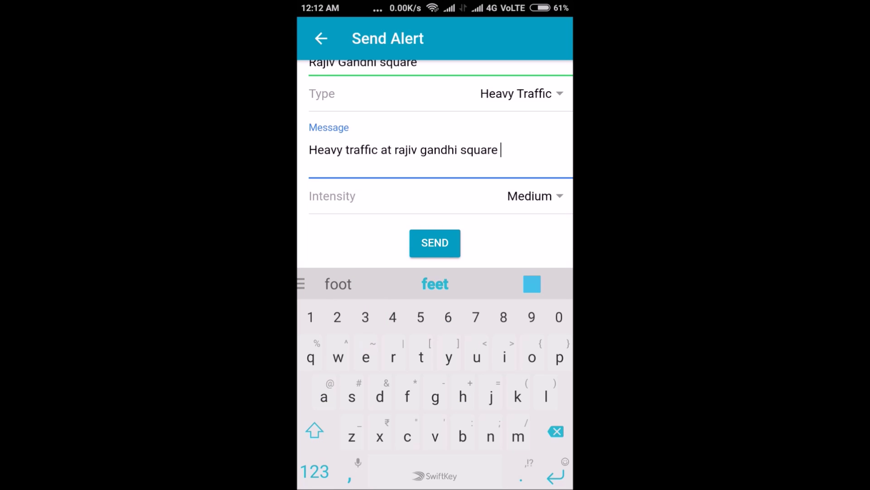
{"action": "left_click", "coordinate": [535, 195]}
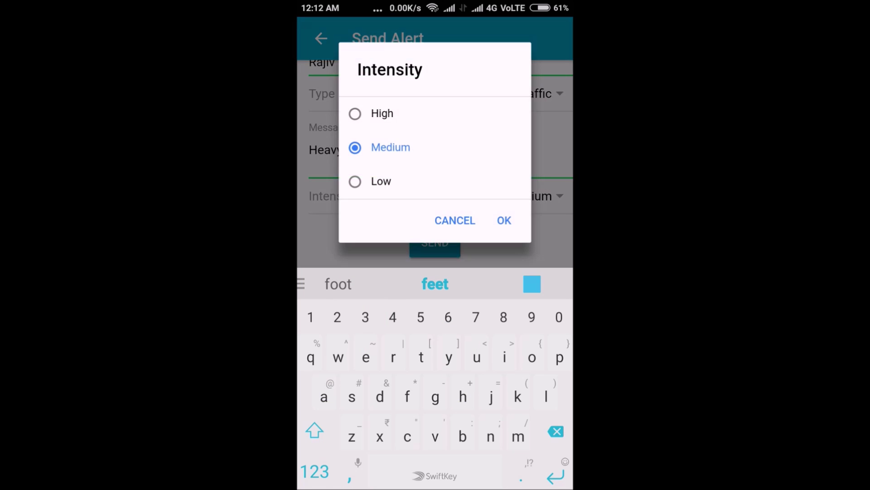
{"action": "left_click", "coordinate": [504, 331]}
{"action": "left_click", "coordinate": [435, 278]}
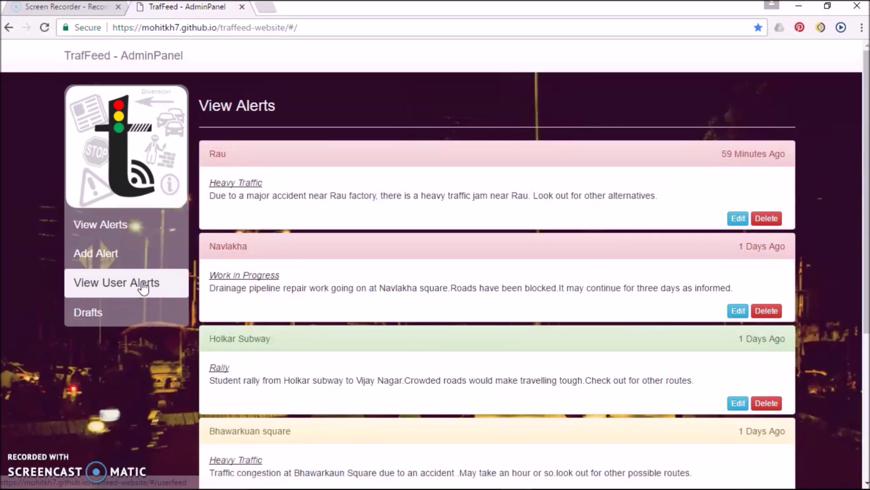
- In View User Alerts, accept the Rajiv Gandhi square Heavy Traffic alert
{"action": "left_click", "coordinate": [143, 288]}
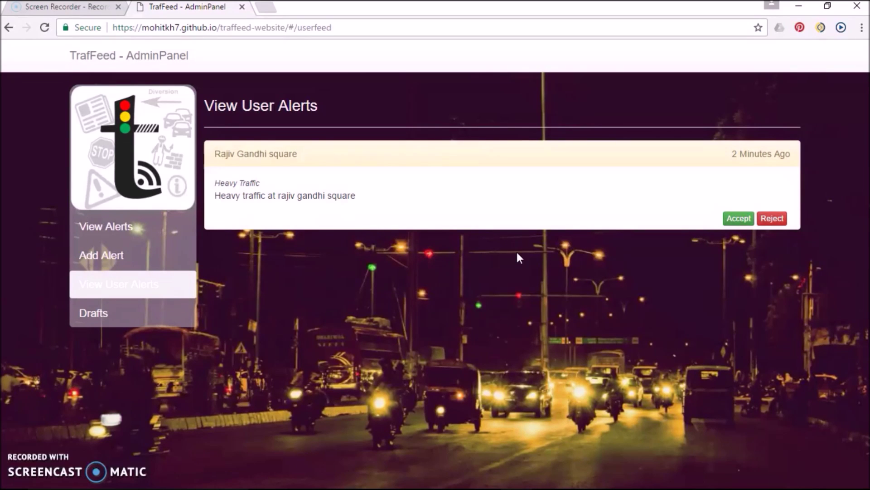
{"action": "left_click", "coordinate": [744, 223]}
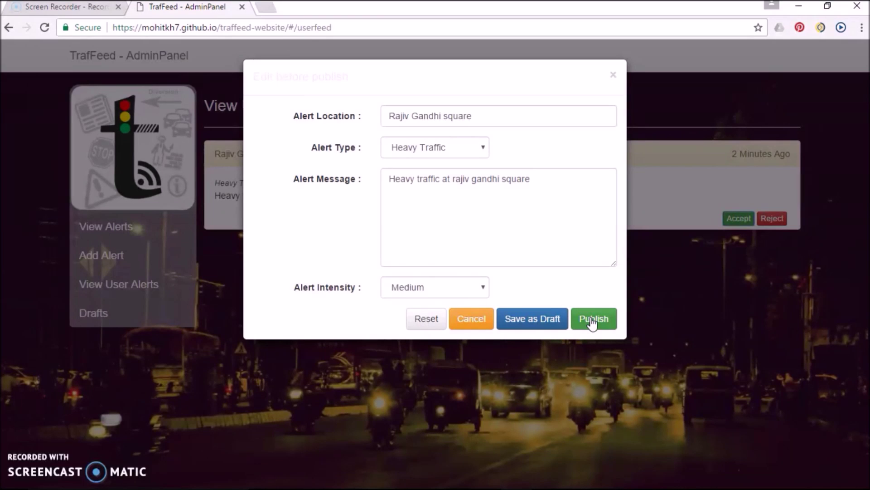
- Publish the Rajiv Gandhi square Heavy Traffic, Medium-intensity alert from the edit-before-publish form
{"action": "left_click", "coordinate": [593, 320]}
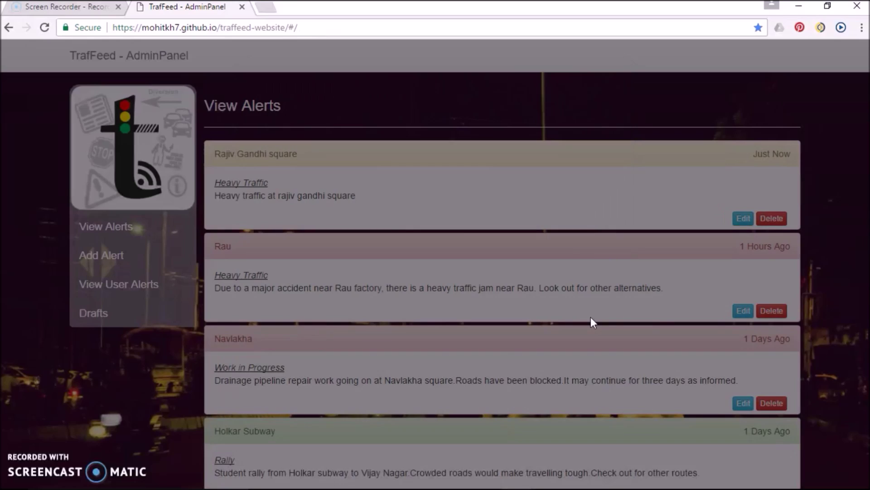